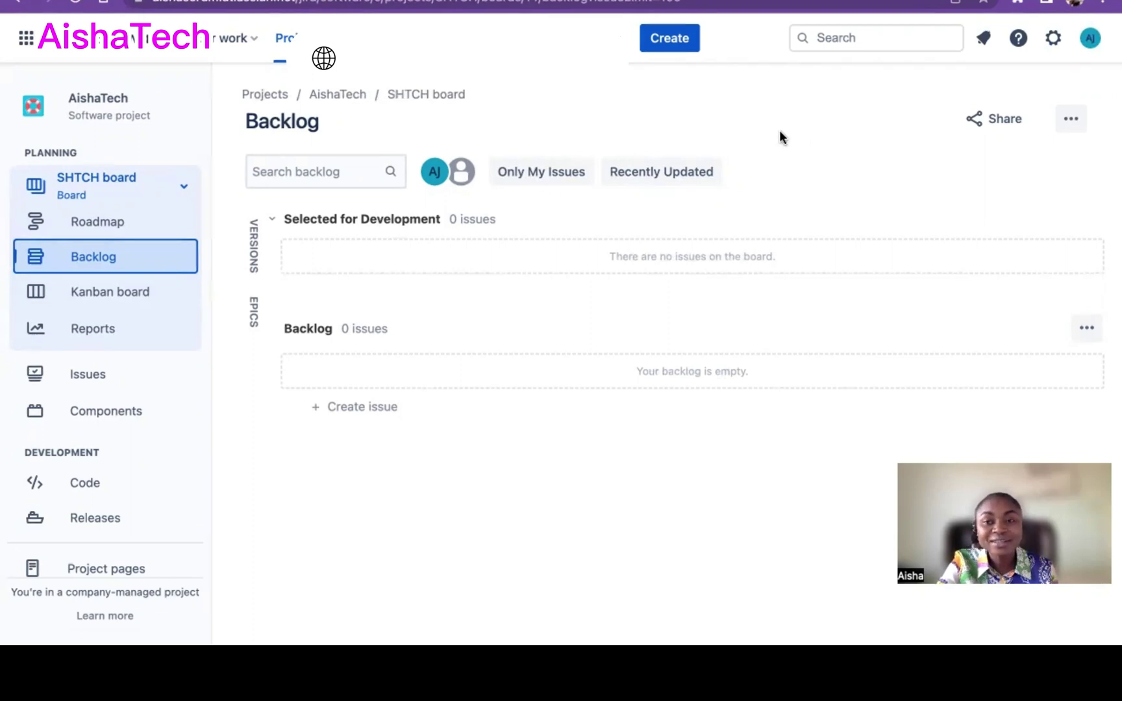
# Open the ••• board options menu on the SHTCH backlog.
pyautogui.click(1070, 121)
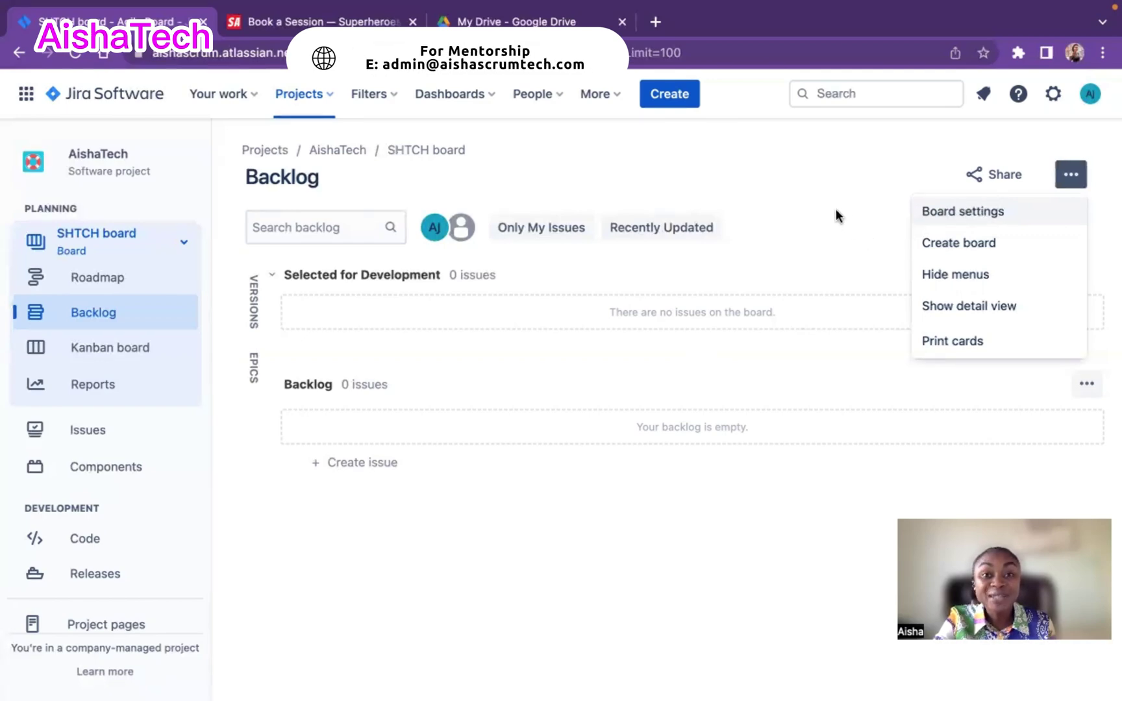
# Open Board settings and view the board administrators without changing them.
pyautogui.click(974, 211)
pyautogui.moveTo(509, 457)
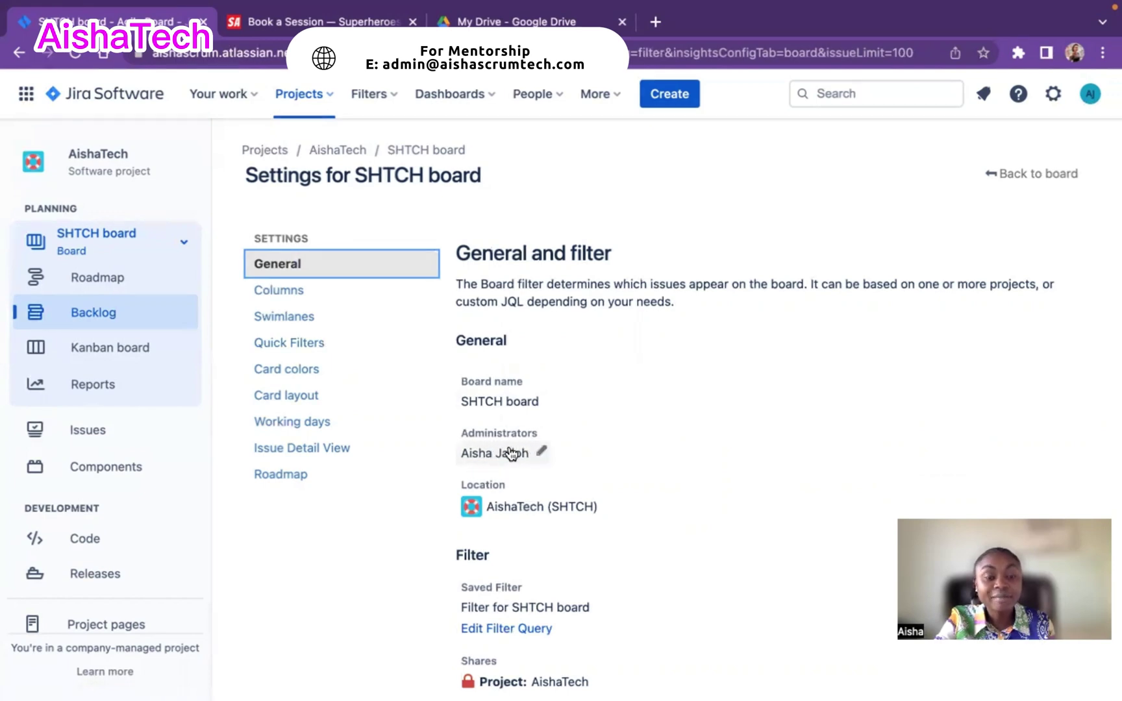
pyautogui.click(545, 453)
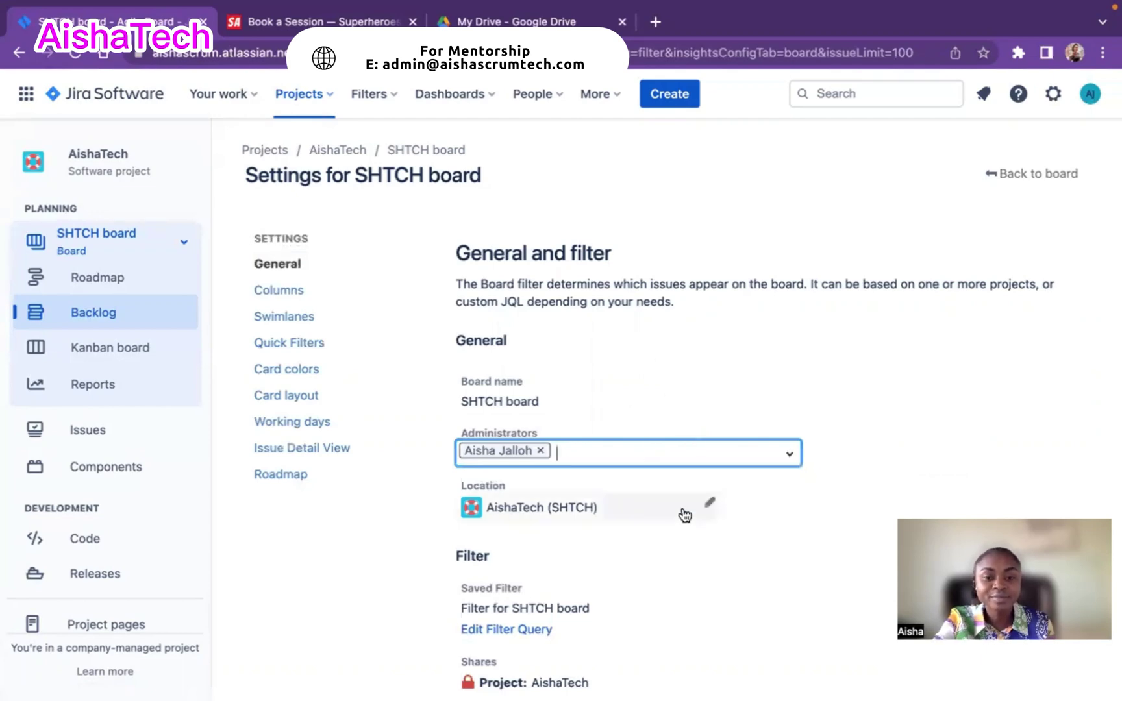
pyautogui.click(864, 383)
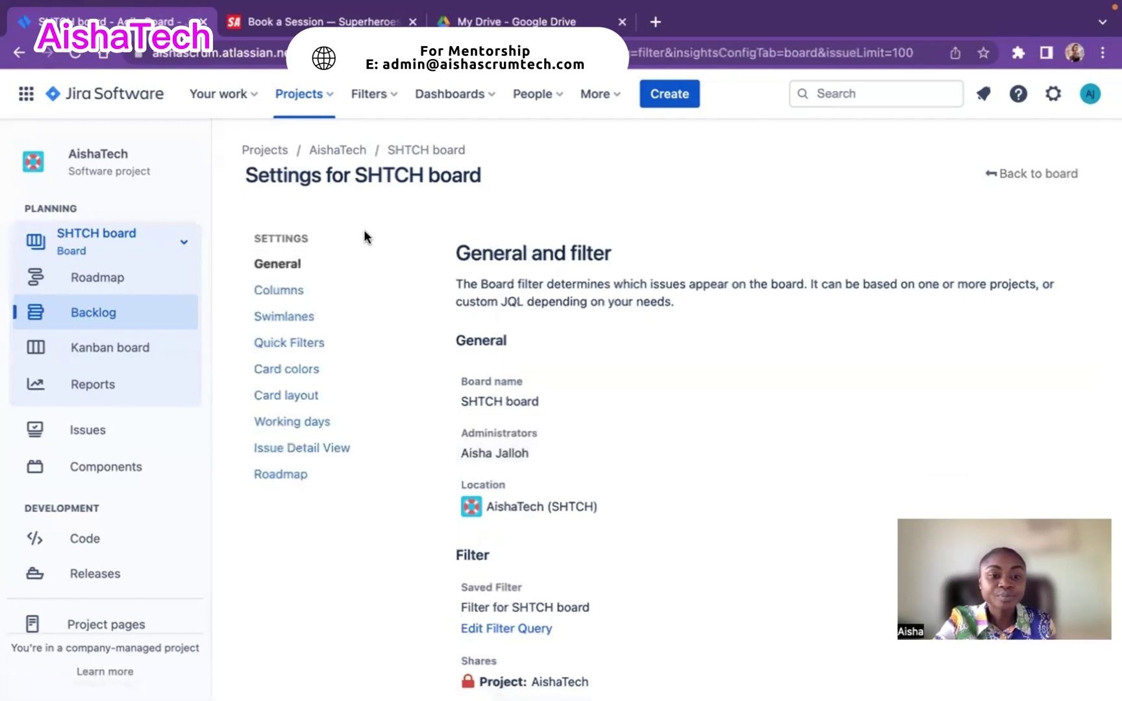
# On the Quick Filters page, name a new filter after the developer teammate.
pyautogui.click(299, 344)
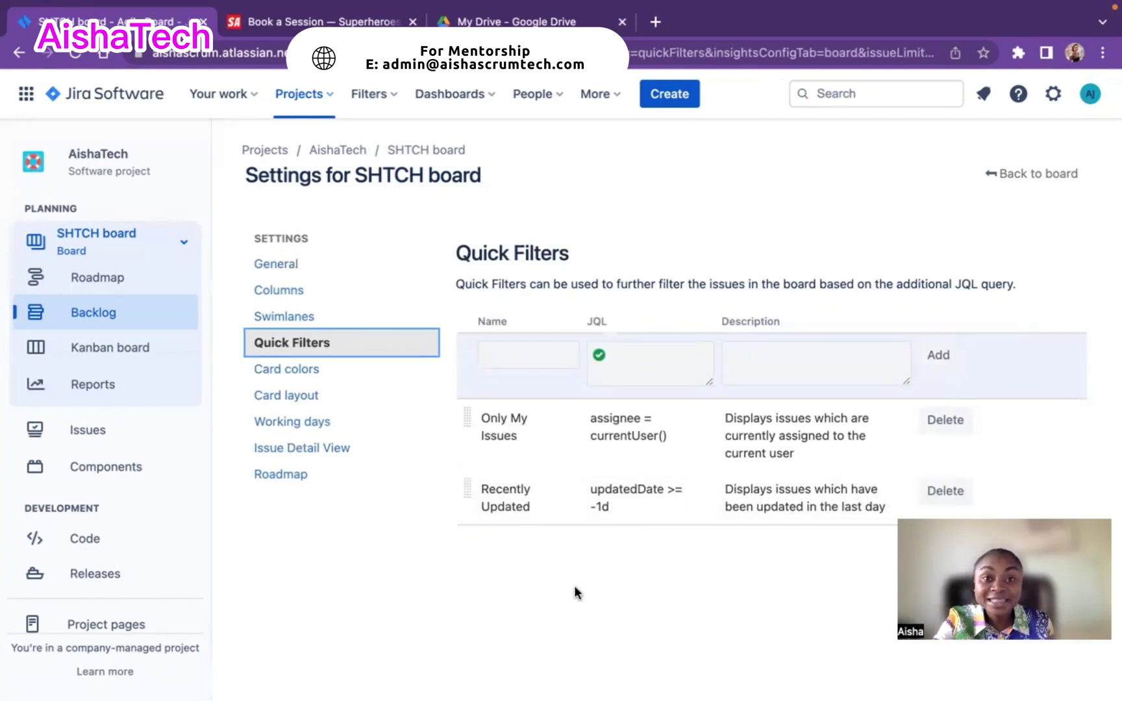
pyautogui.click(511, 351)
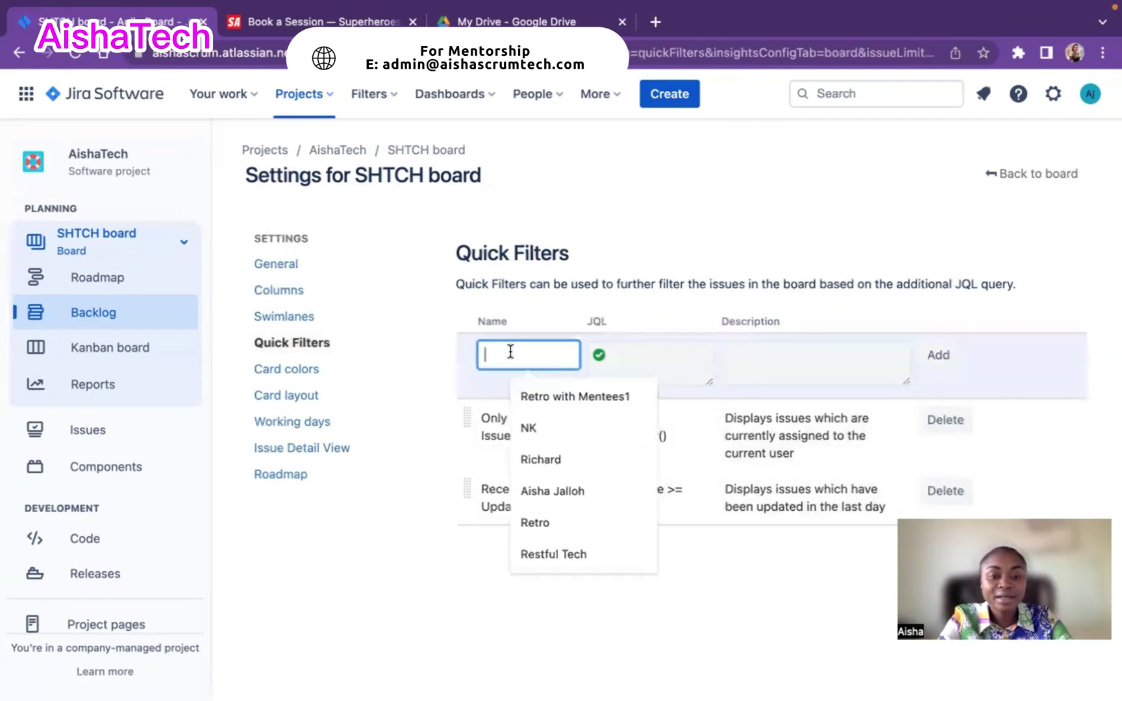
pyautogui.write('Ahmad')
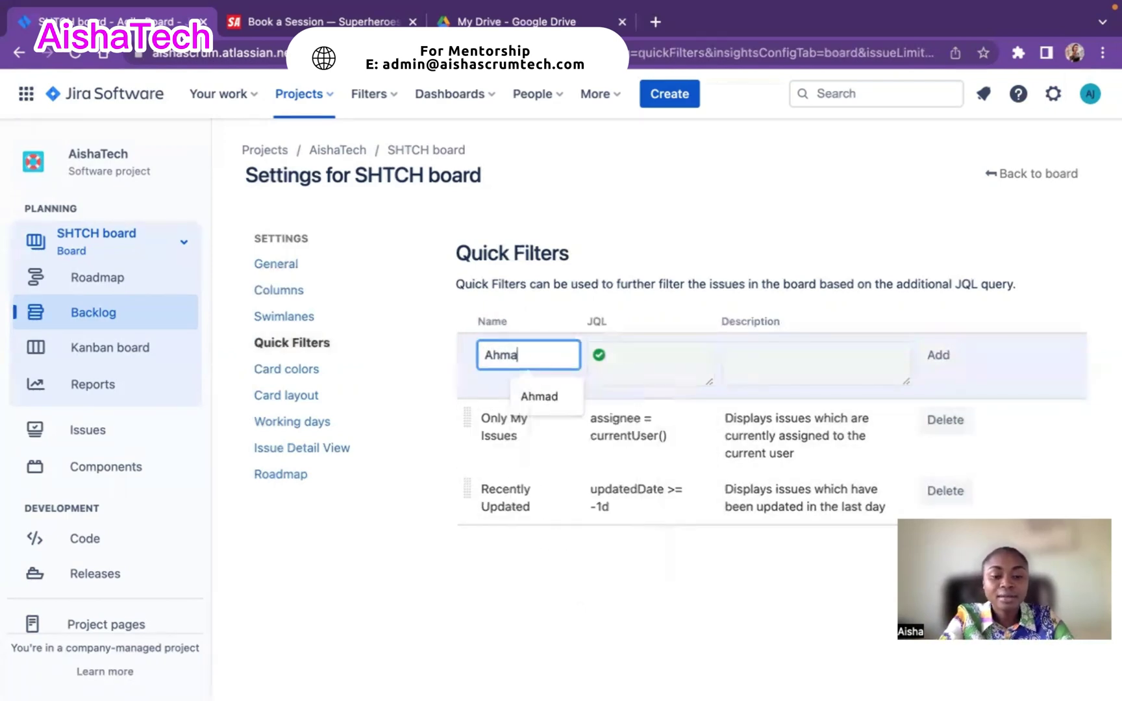
# Set the filter's JQL to assignee = that teammate, using autocomplete.
pyautogui.click(629, 367)
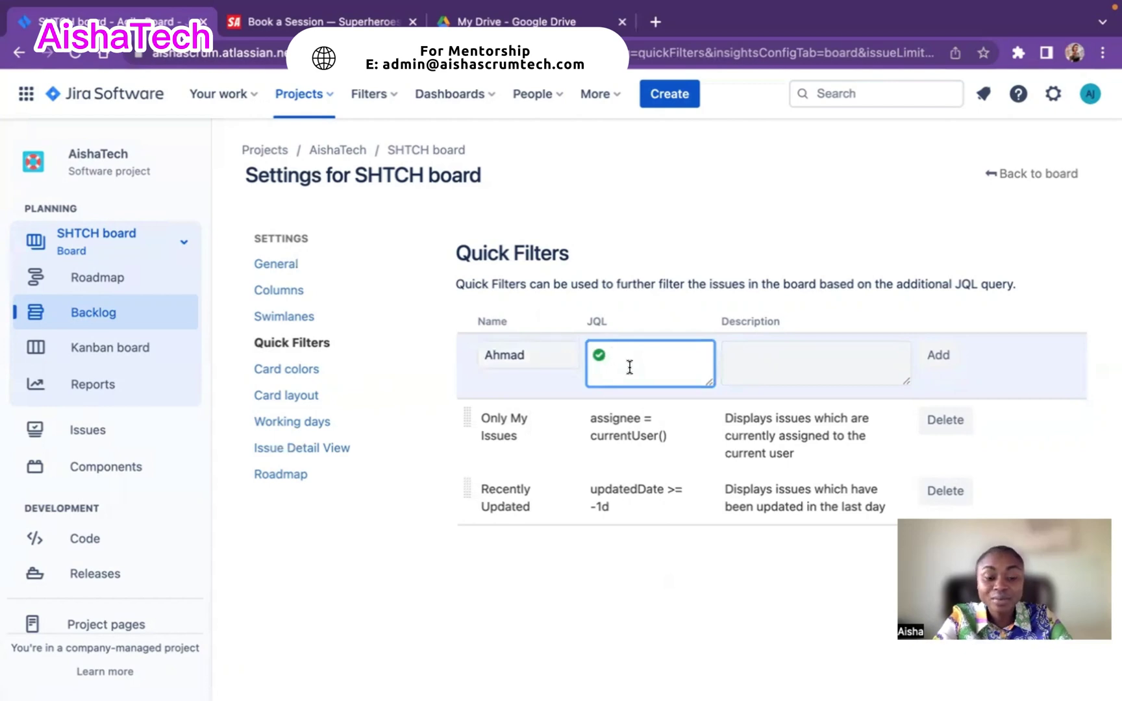
pyautogui.write('a')
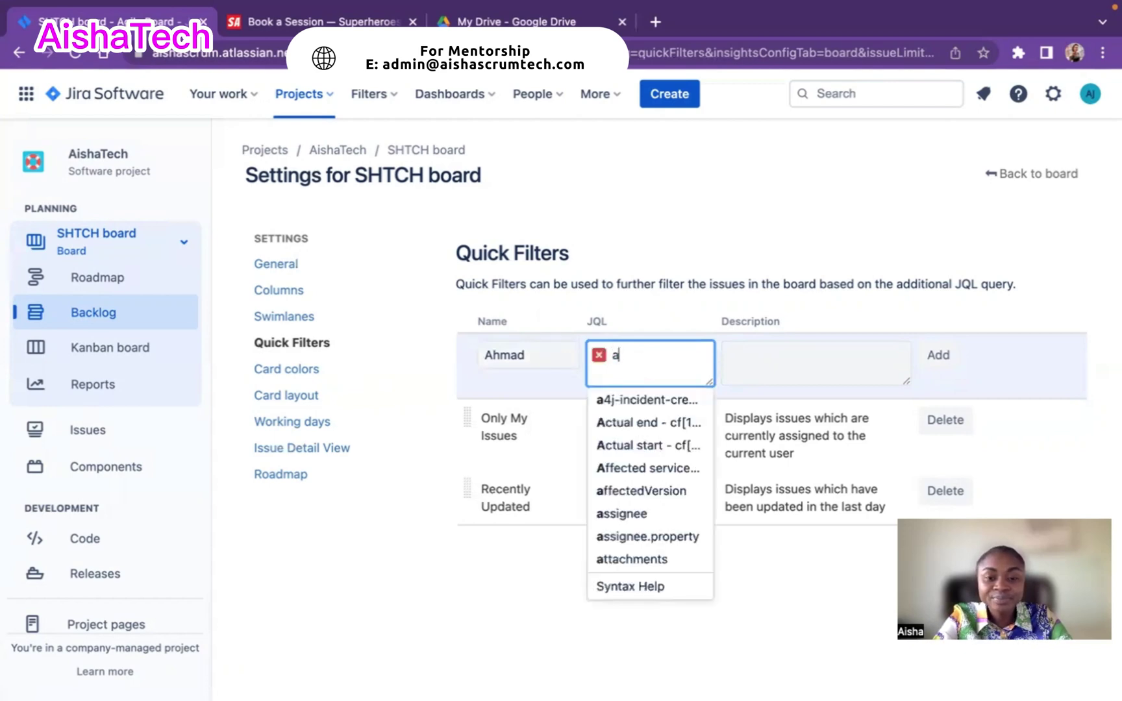
pyautogui.click(622, 514)
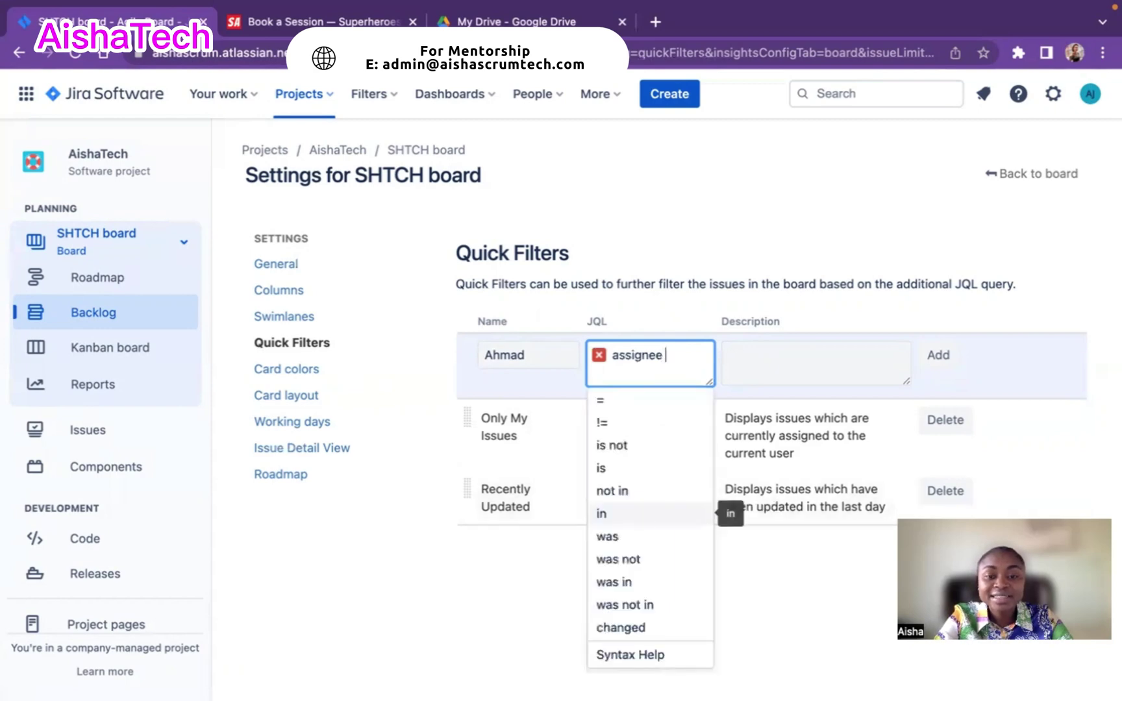
pyautogui.click(616, 401)
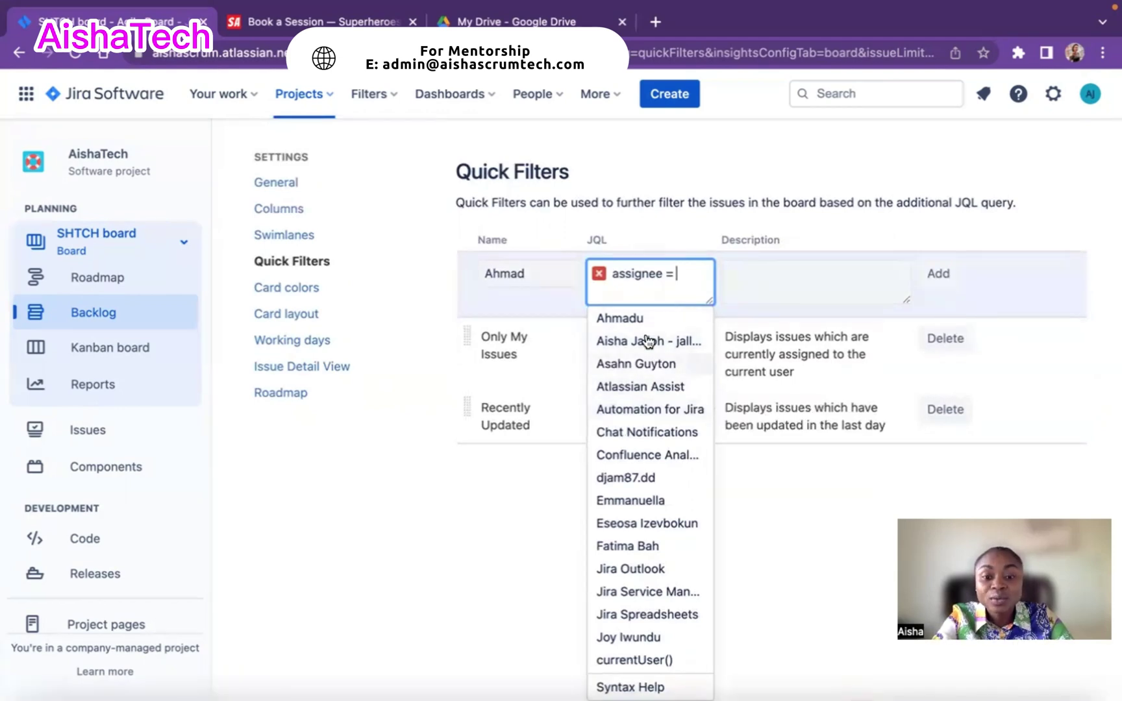
pyautogui.click(617, 318)
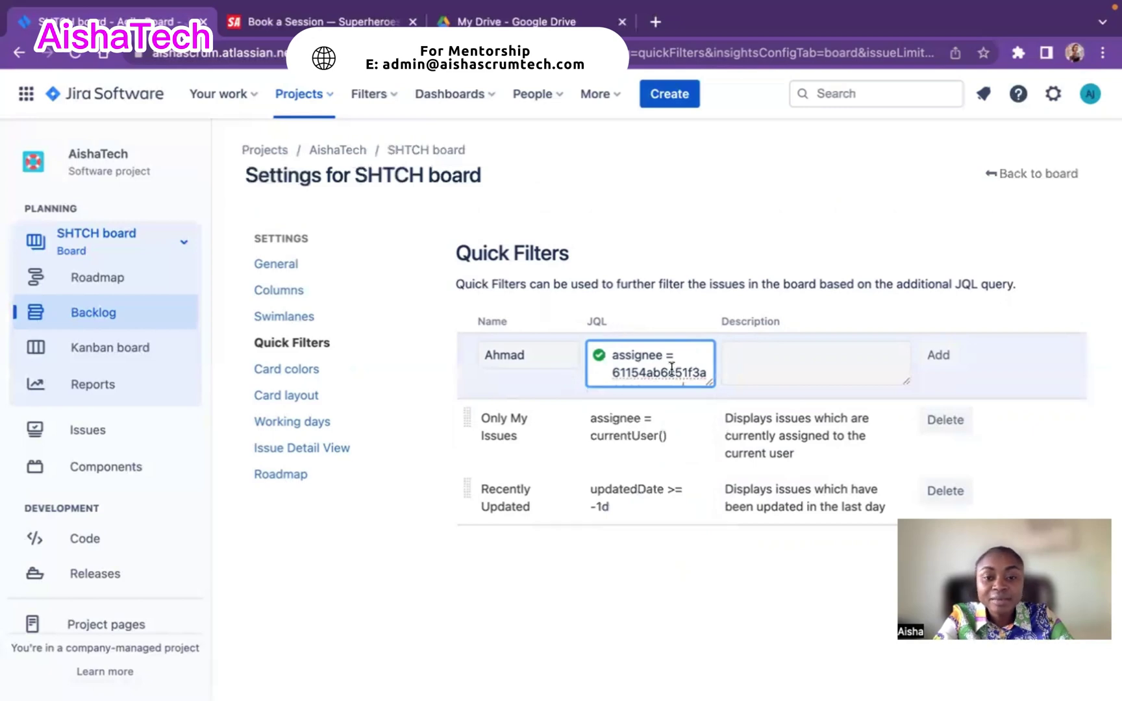
# Give the filter the description 'Developer'.
pyautogui.click(750, 358)
pyautogui.write('Develop')
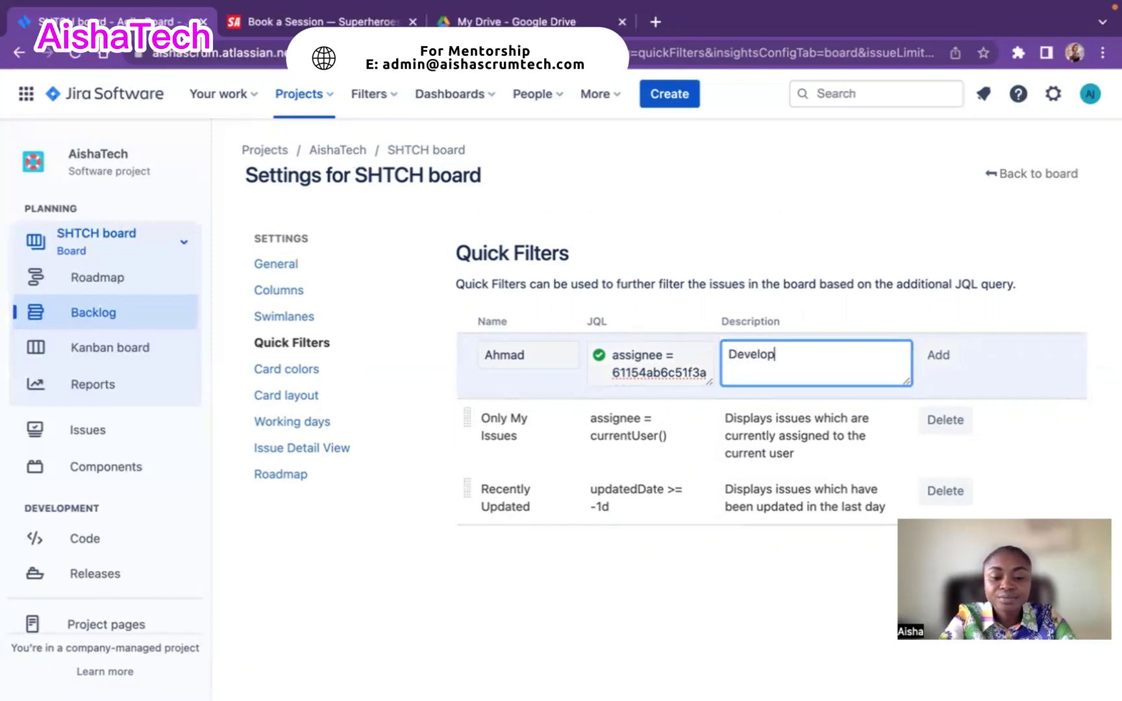
pyautogui.write('er')
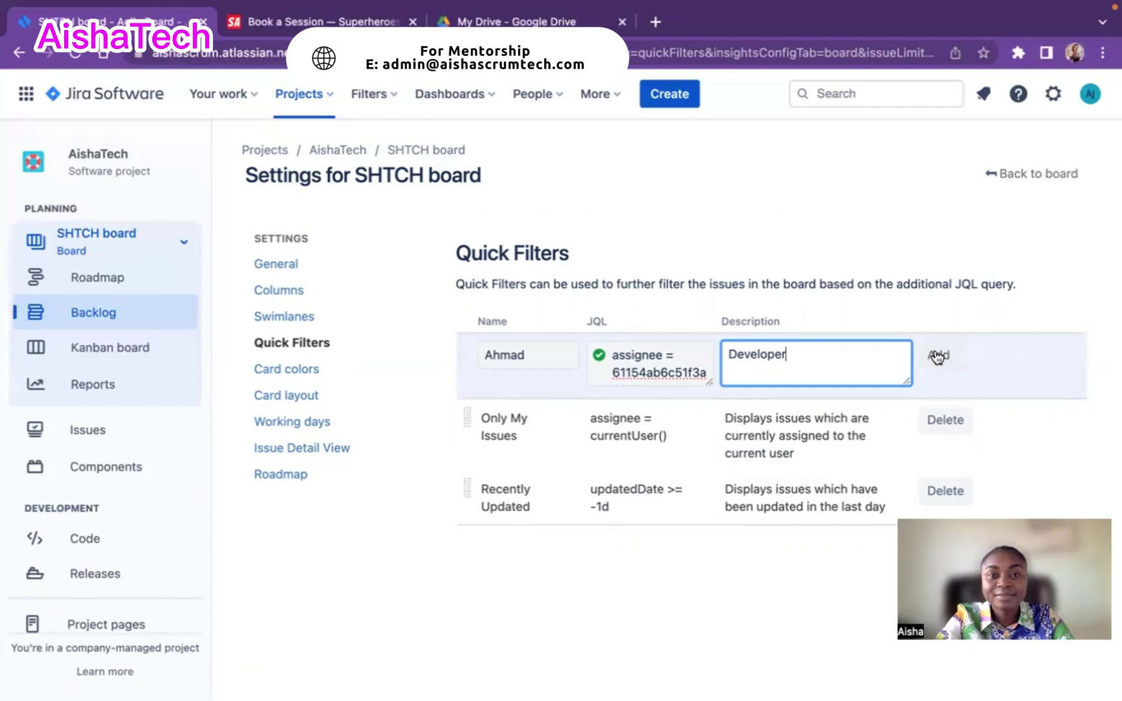
# Save the developer filter and draft a second one with JQL assignee = the Scrum Master teammate.
pyautogui.click(936, 357)
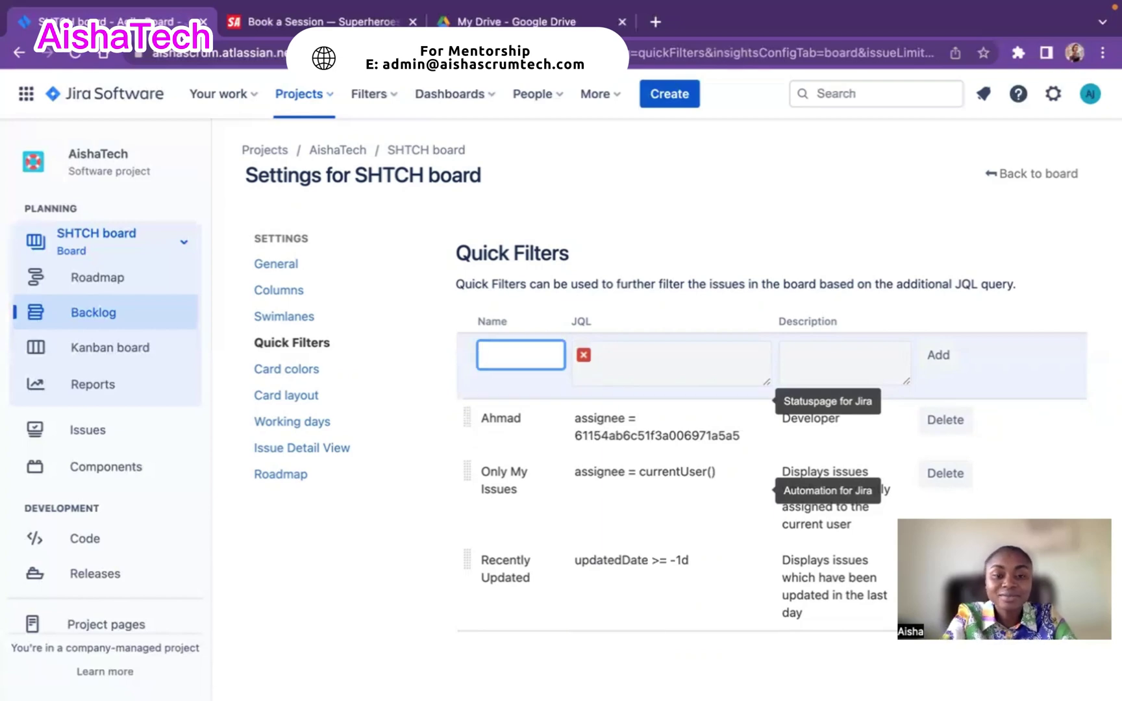
pyautogui.write('8sta')
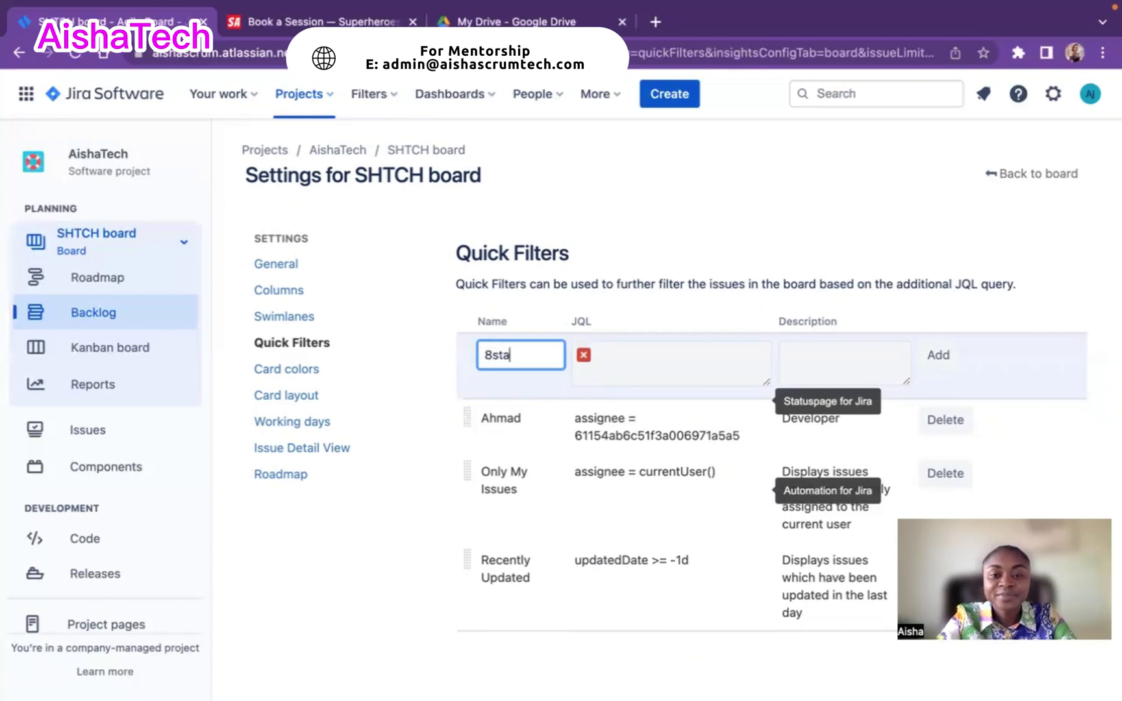
pyautogui.click(614, 358)
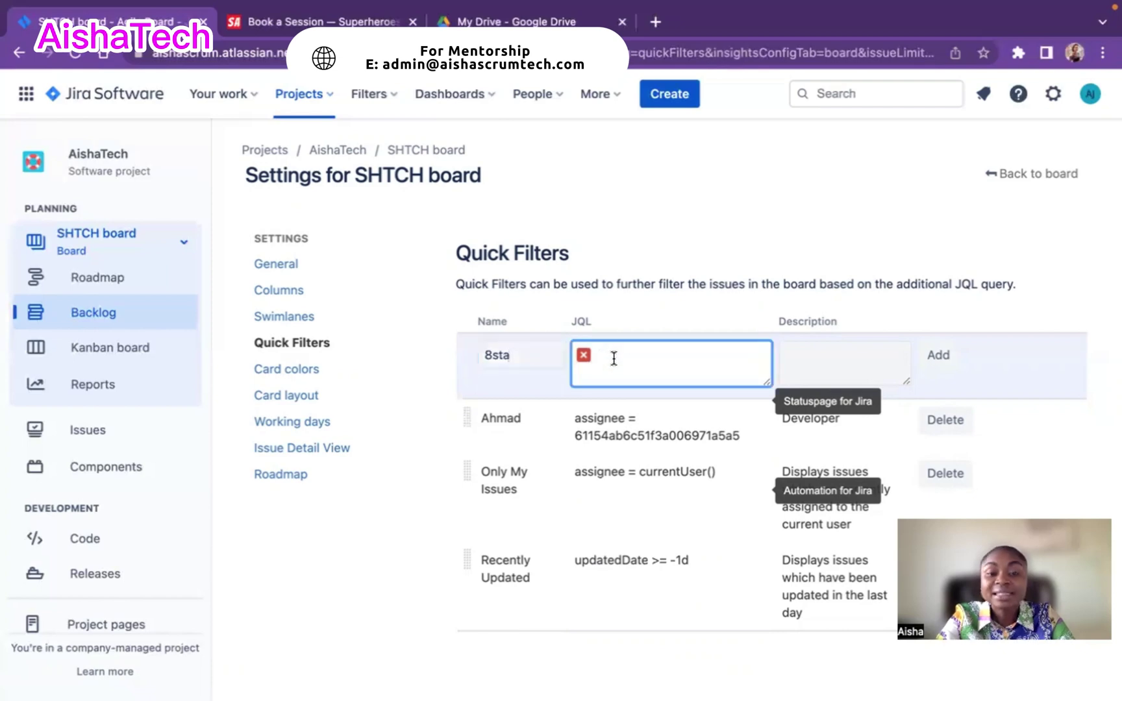
pyautogui.write('as')
pyautogui.click(618, 398)
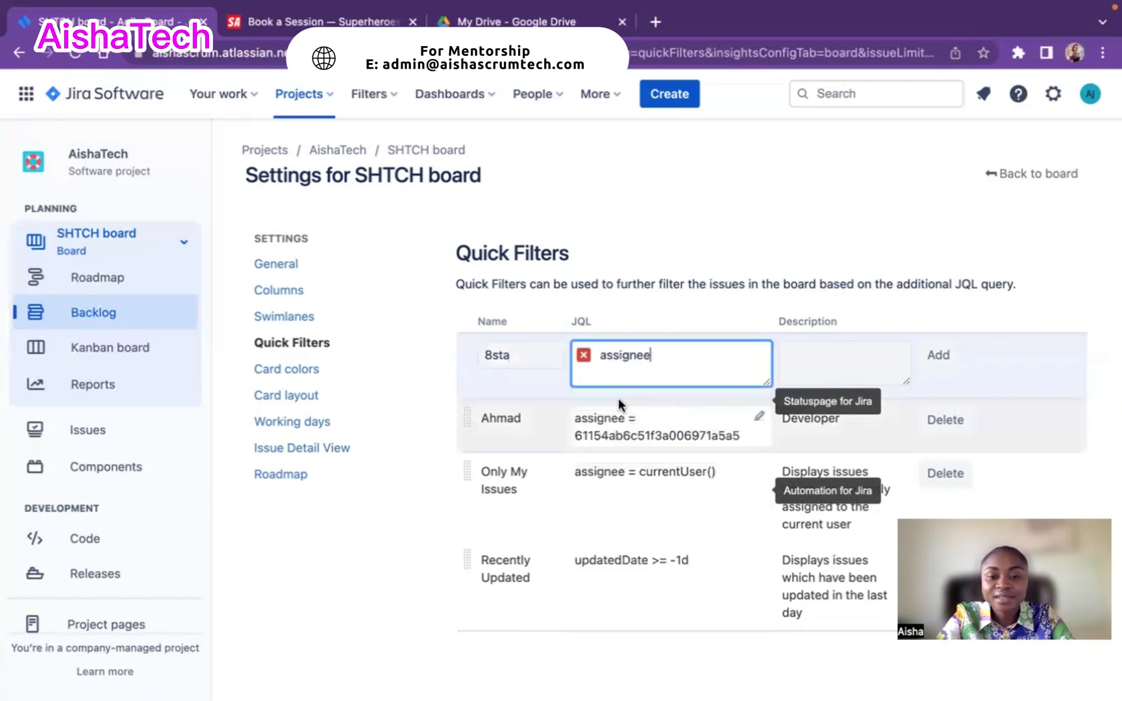
pyautogui.write('=')
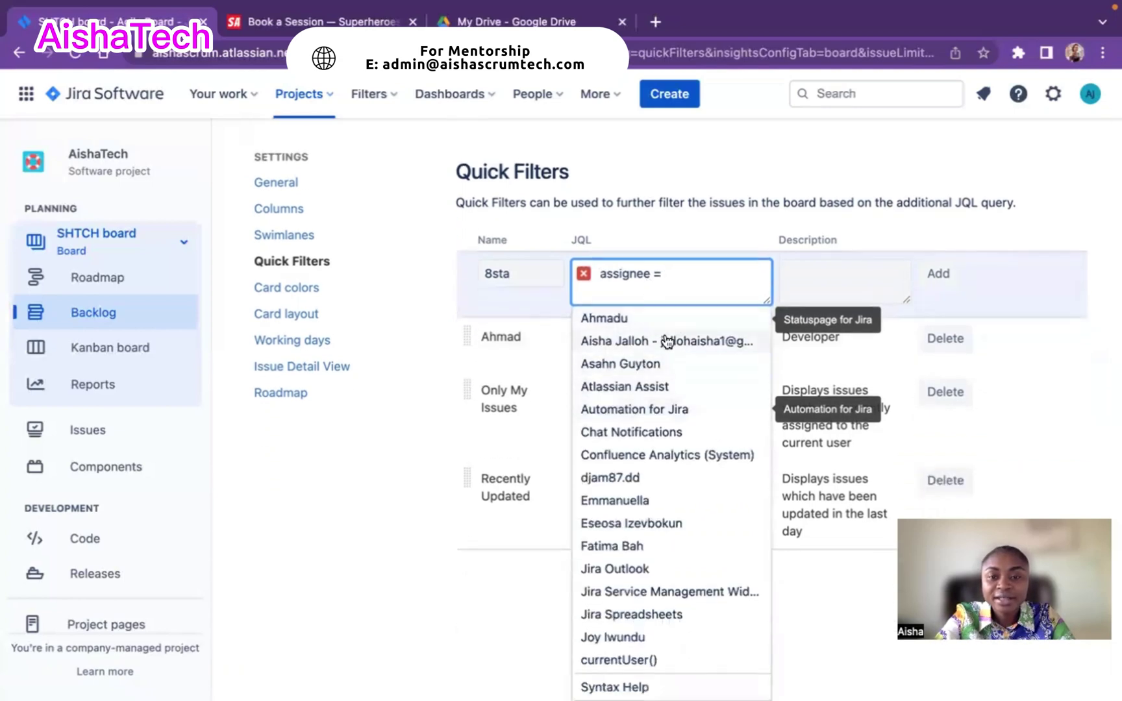
pyautogui.click(671, 341)
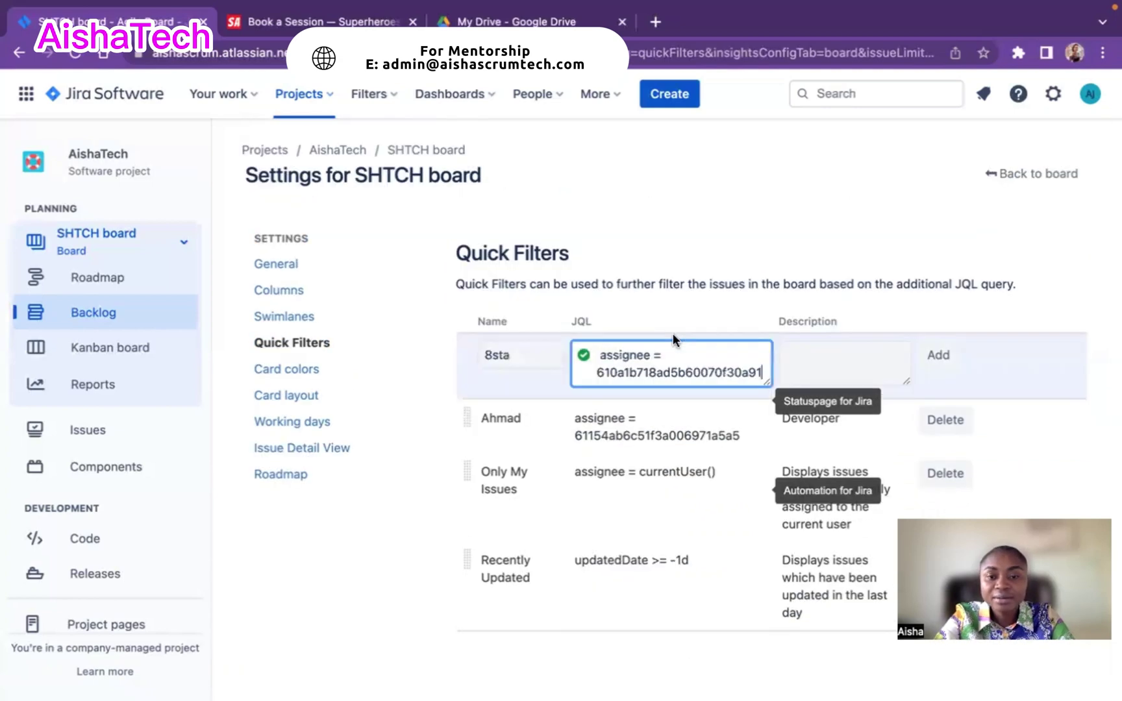
# Describe the second filter as 'Scrum Master' and save it.
pyautogui.click(837, 361)
pyautogui.write('S')
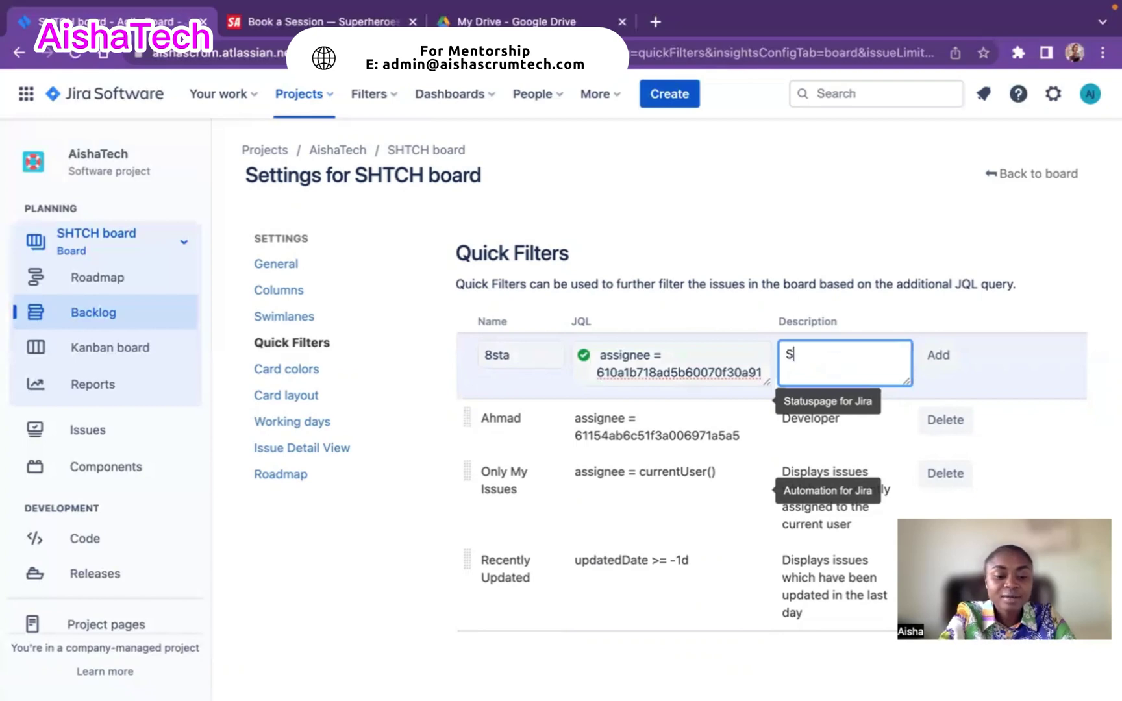
pyautogui.write('crum Master')
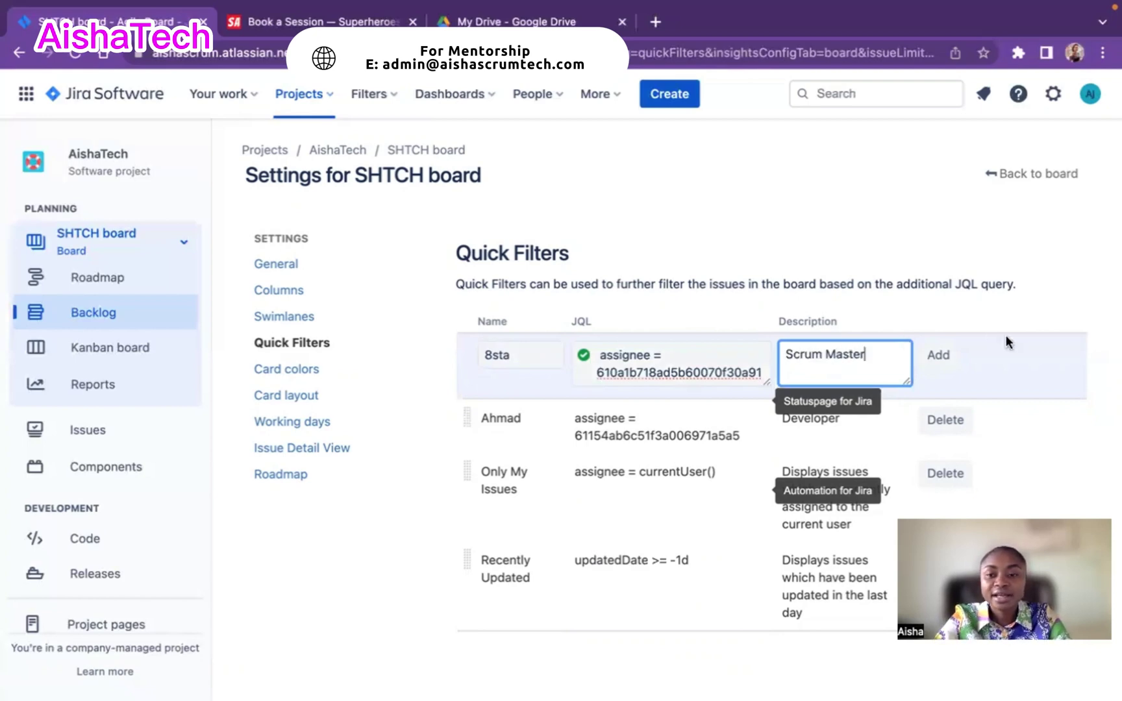
pyautogui.click(948, 357)
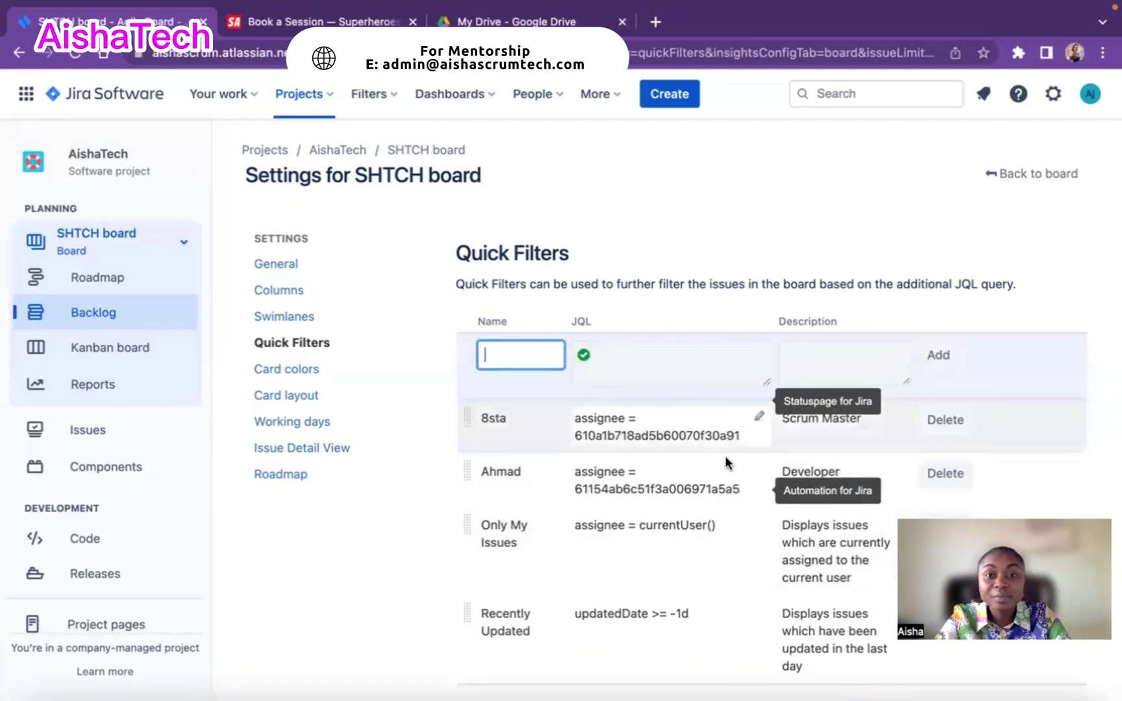
# Drag the developer's filter row above the Scrum Master's filter in the list.
pyautogui.scroll(-1, 649, 658)
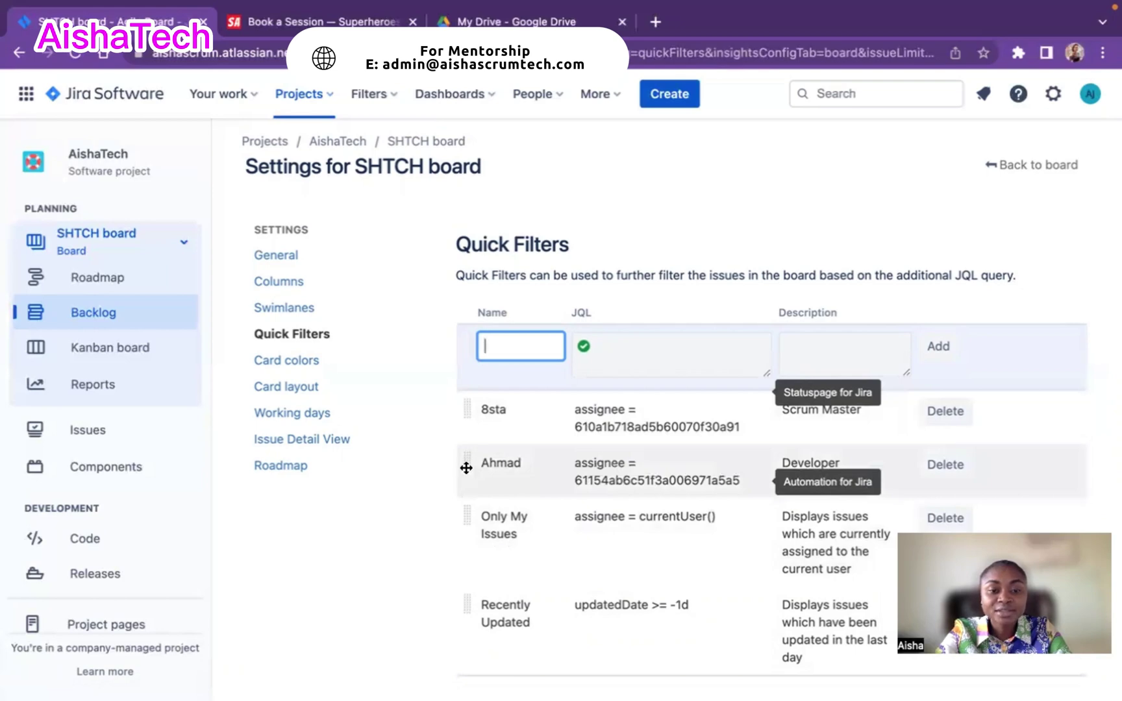
pyautogui.moveTo(466, 467); pyautogui.dragTo(461, 415)
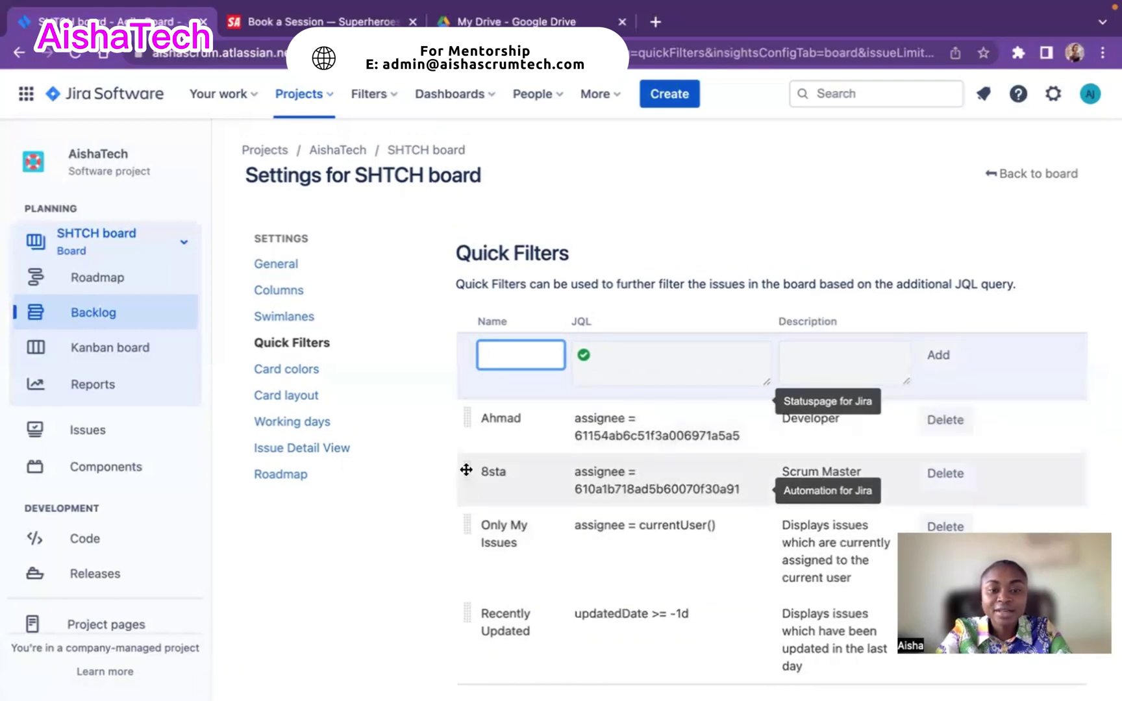
pyautogui.moveTo(466, 469)
pyautogui.mouseDown()
pyautogui.moveTo(465, 531)
pyautogui.moveTo(451, 454)
pyautogui.mouseUp()
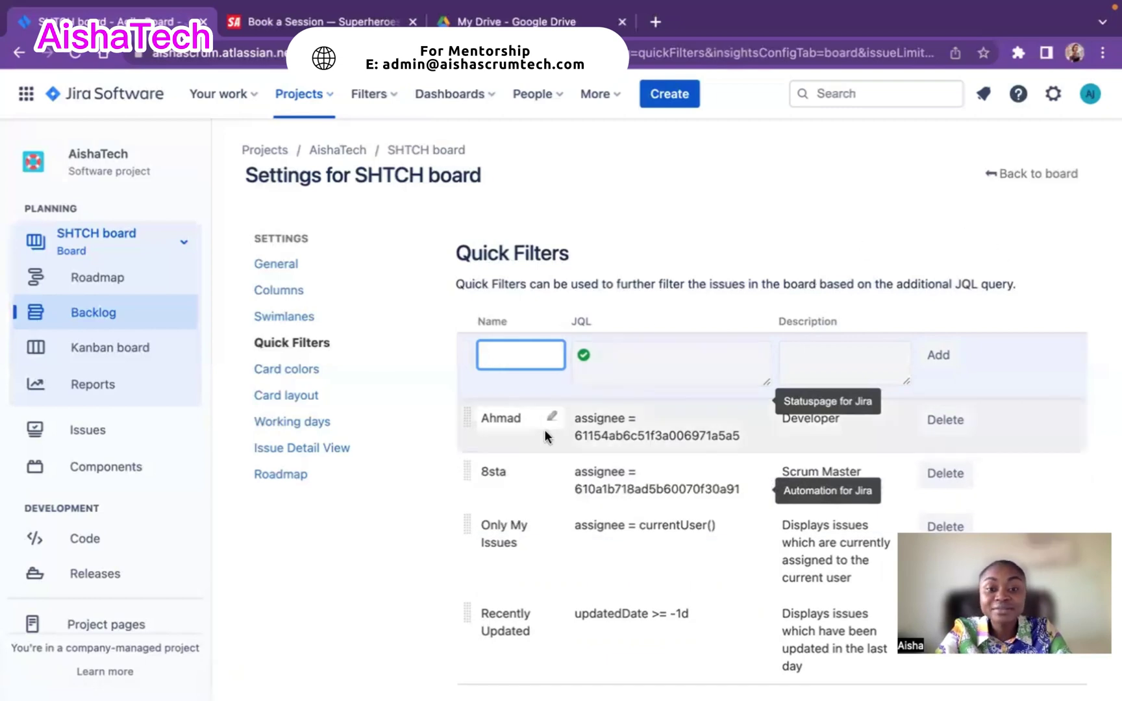
# Return to the backlog to see both teammate filters, then switch to the Kanban board.
pyautogui.click(1018, 172)
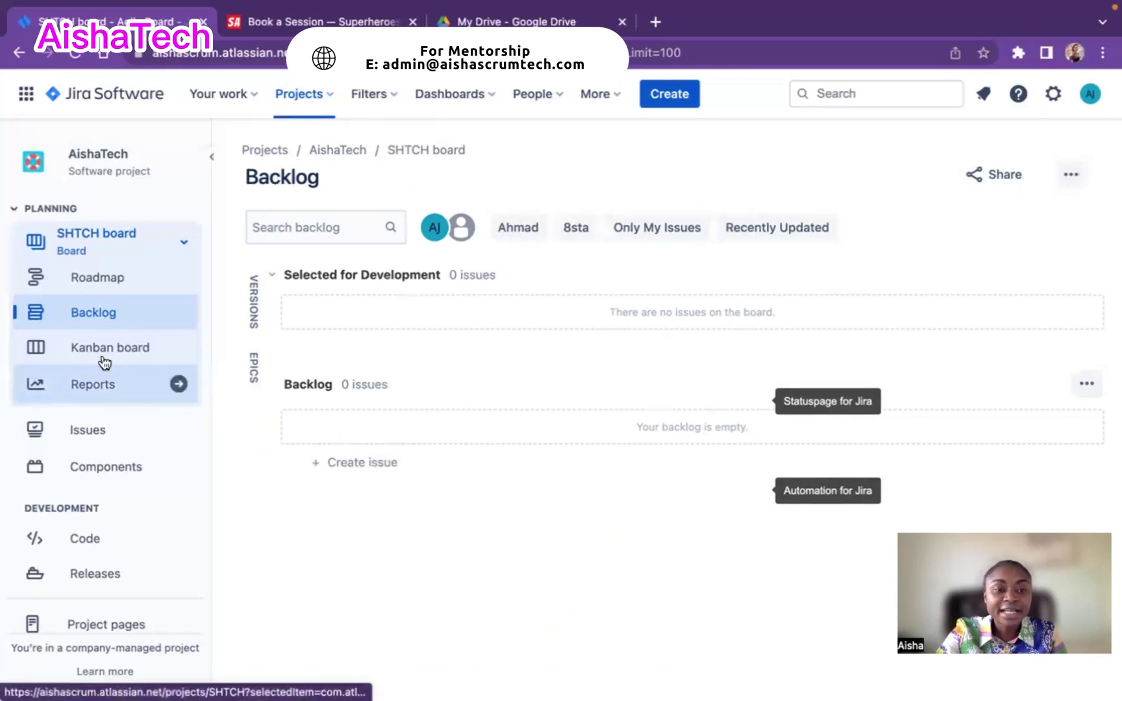
pyautogui.click(117, 347)
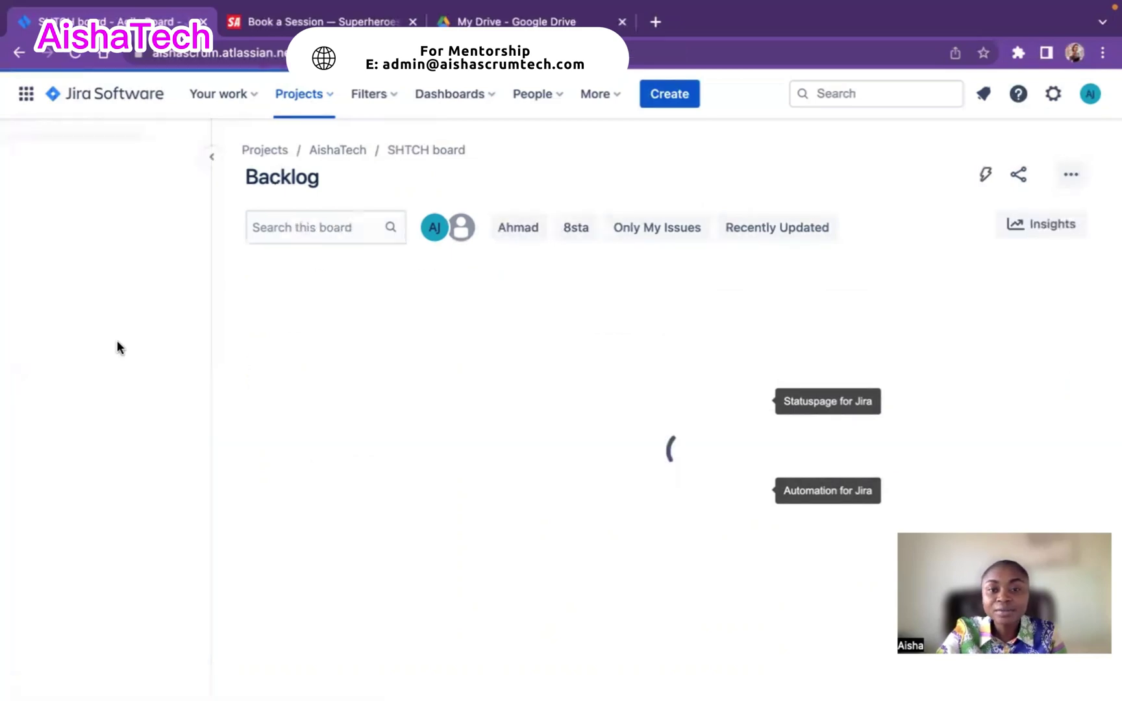